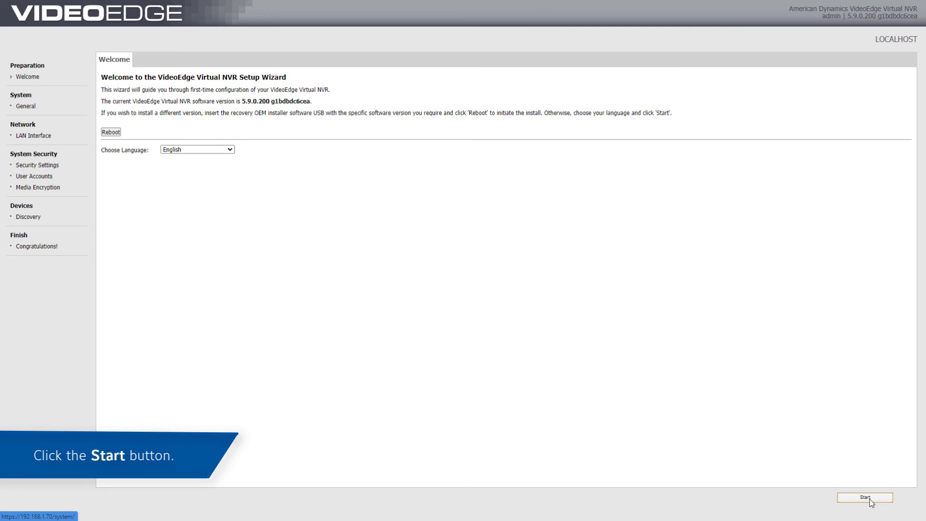
# - Start the setup wizard in English and agree to the end user license agreement
pyautogui.click(870, 499)
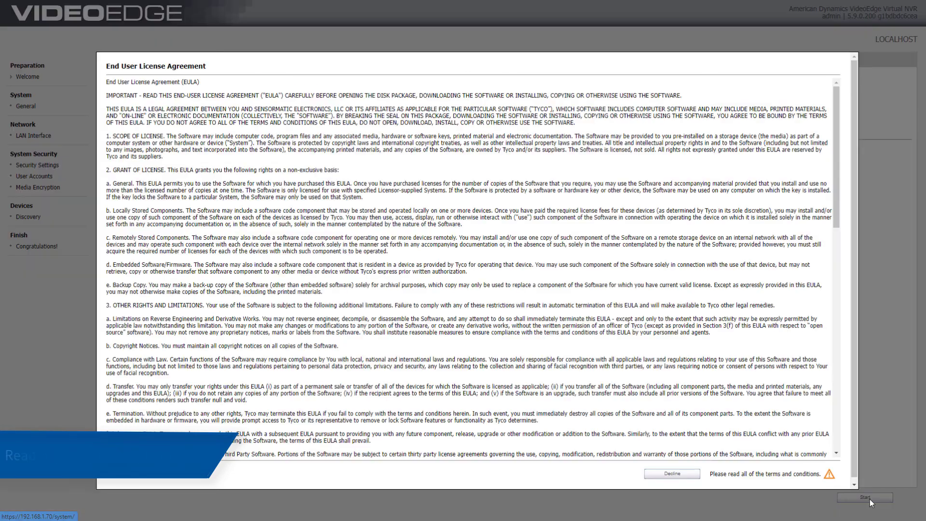
pyautogui.moveTo(835, 138); pyautogui.dragTo(836, 421)
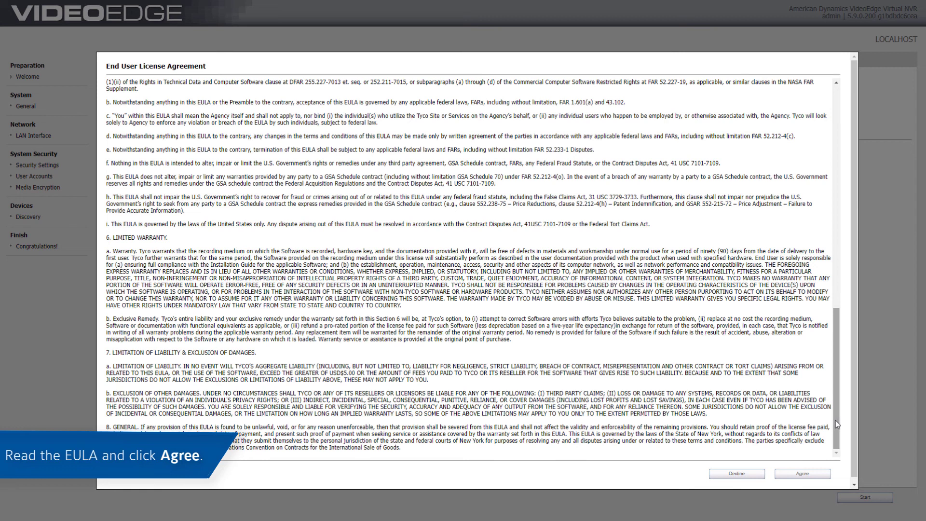
pyautogui.click(806, 474)
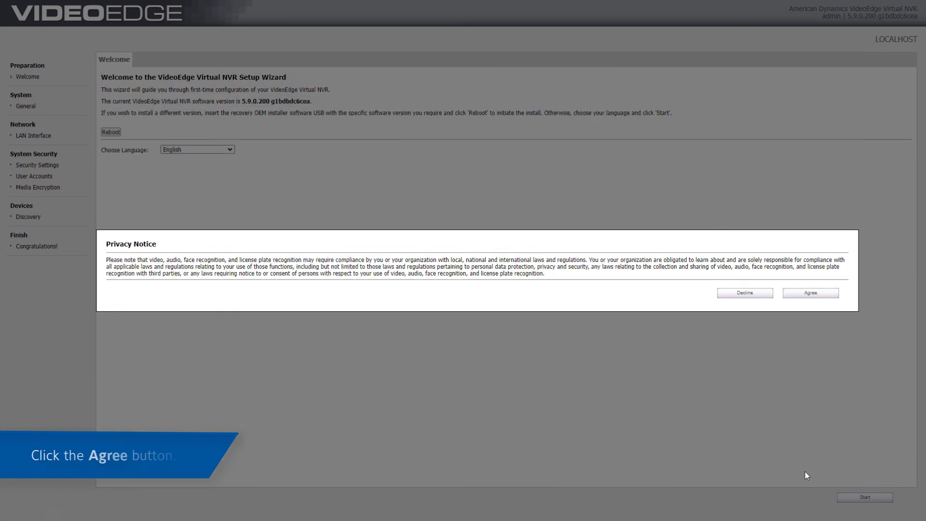
# - Accept the privacy notice, then save System Info with hostname TRAINING and Dublin as the timezone location
pyautogui.click(817, 295)
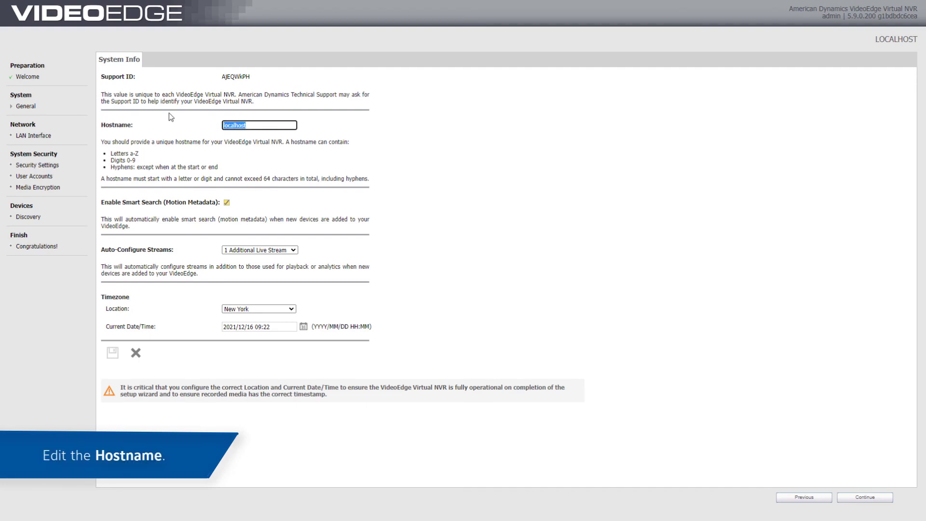
pyautogui.write('TRAININ')
pyautogui.write('G')
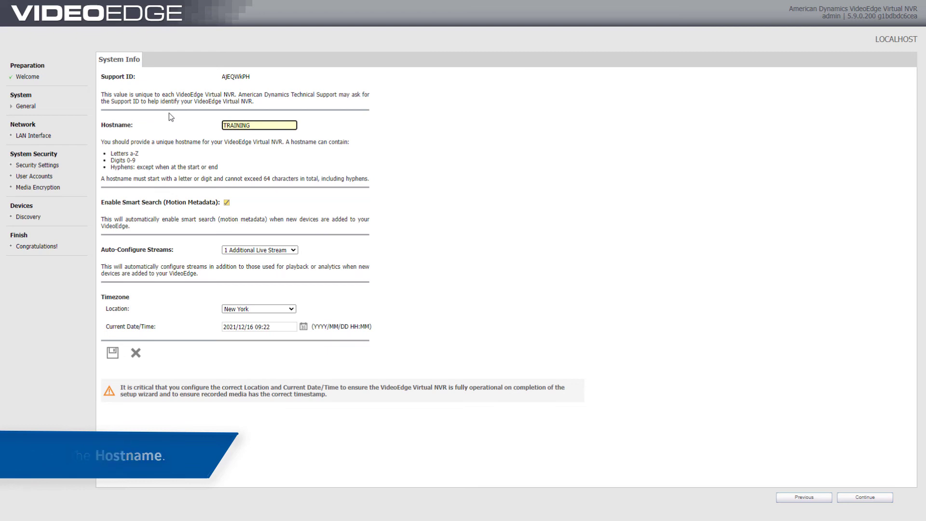
pyautogui.click(258, 309)
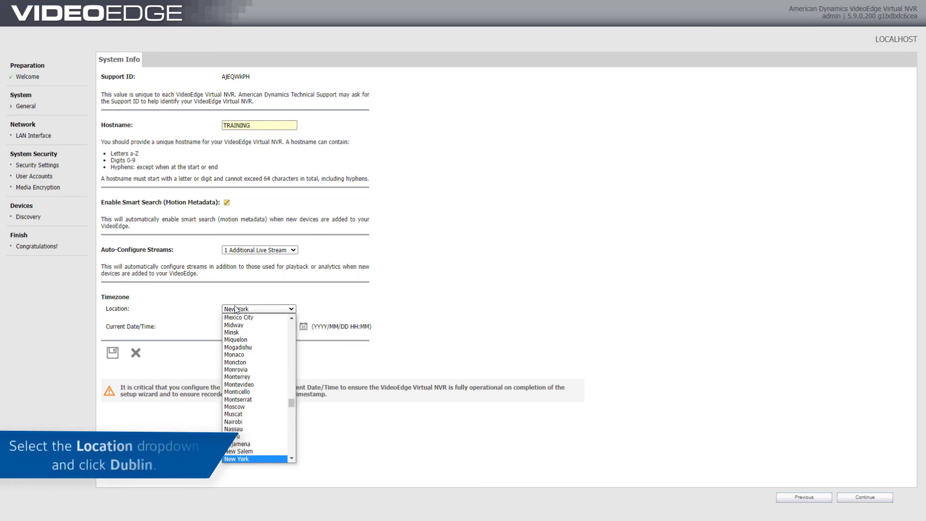
pyautogui.press('d')
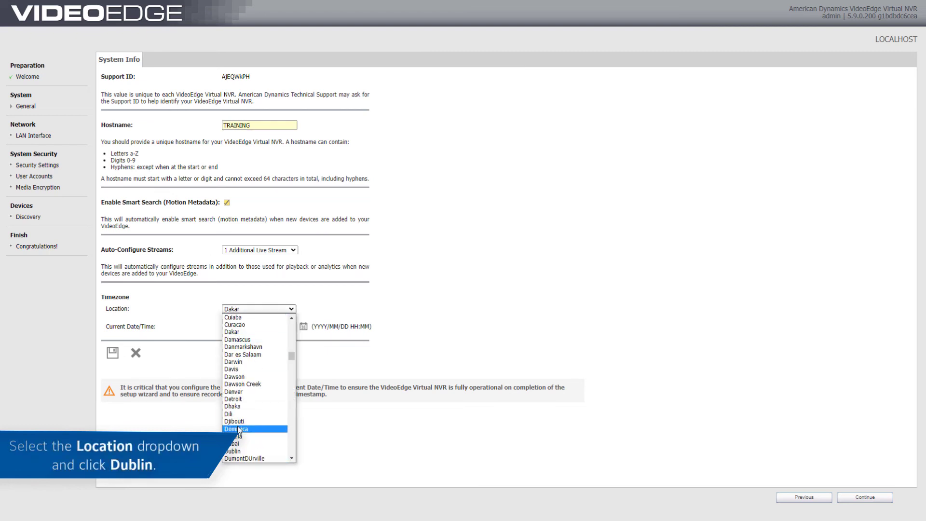
pyautogui.click(235, 451)
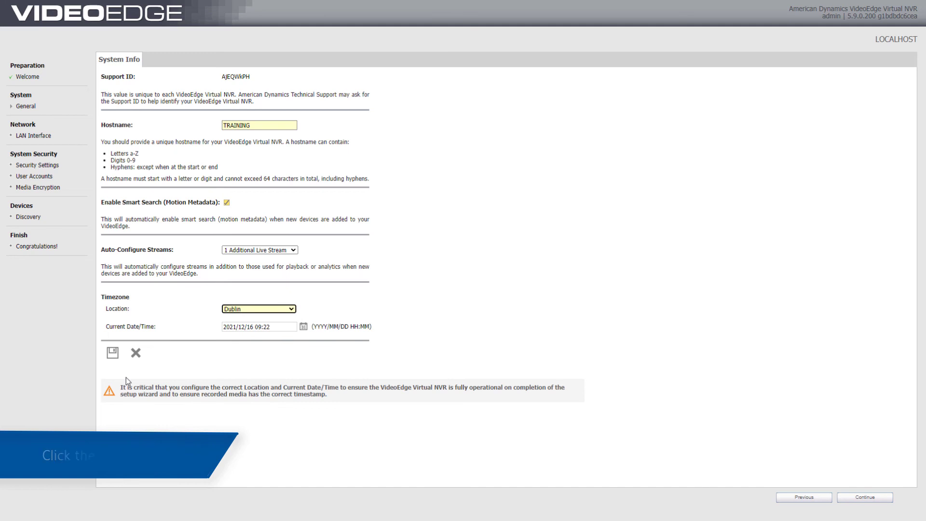
pyautogui.click(117, 358)
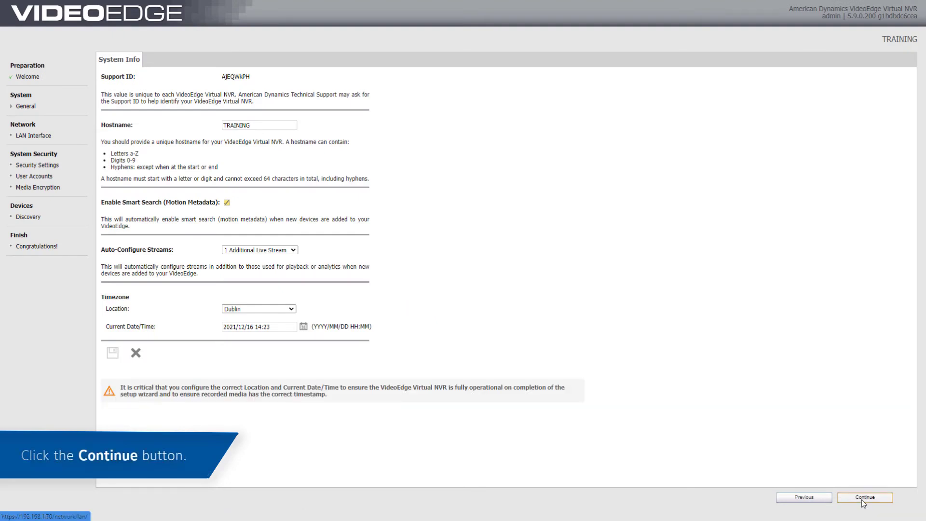
# - Save 192.168.10.12 as the NTP server on the LAN Interface page and continue to Security Settings
pyautogui.click(862, 499)
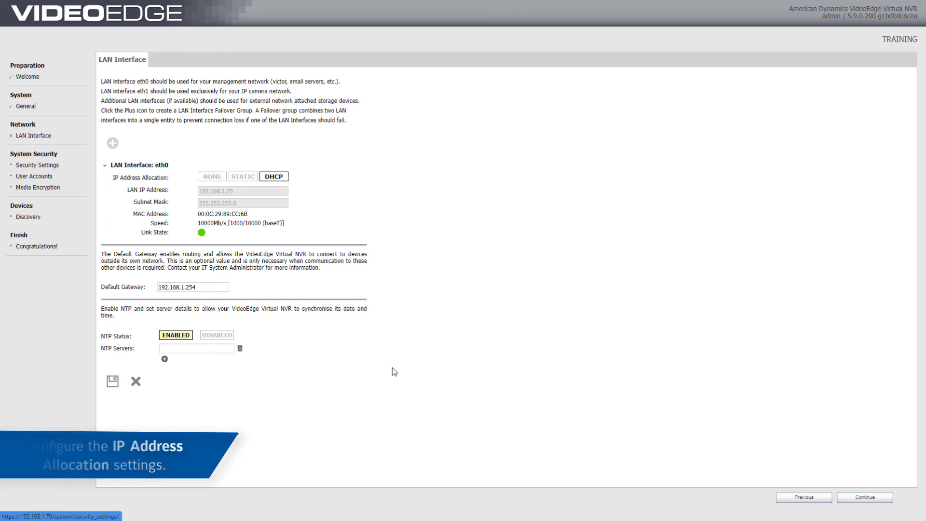
pyautogui.click(224, 346)
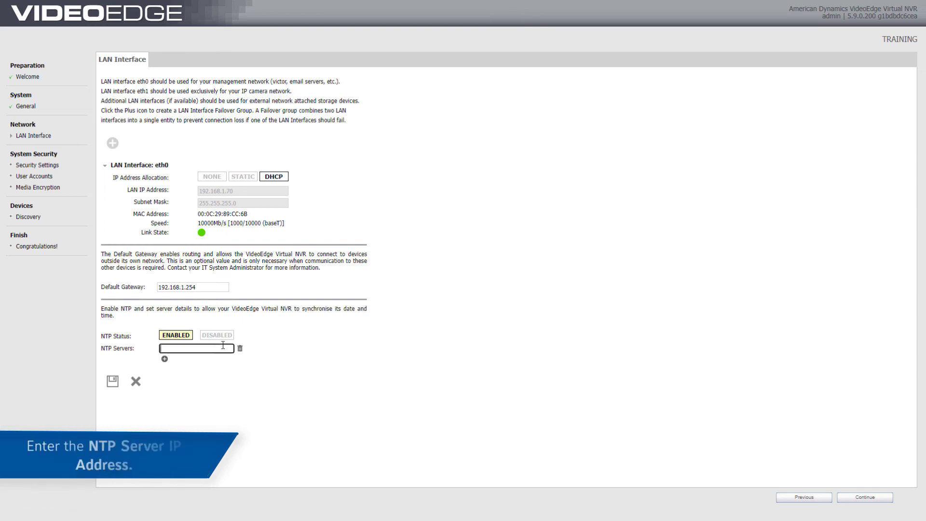
pyautogui.write('192.168.10.12')
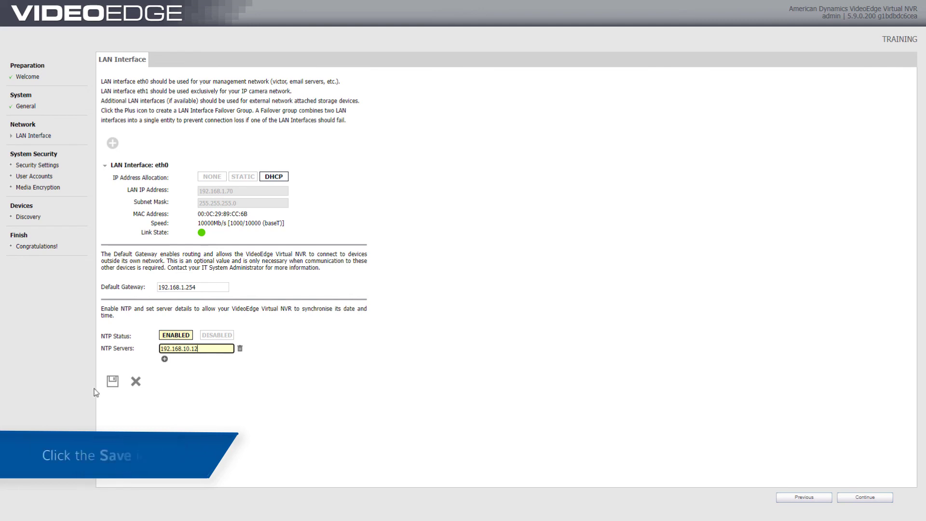
pyautogui.click(113, 382)
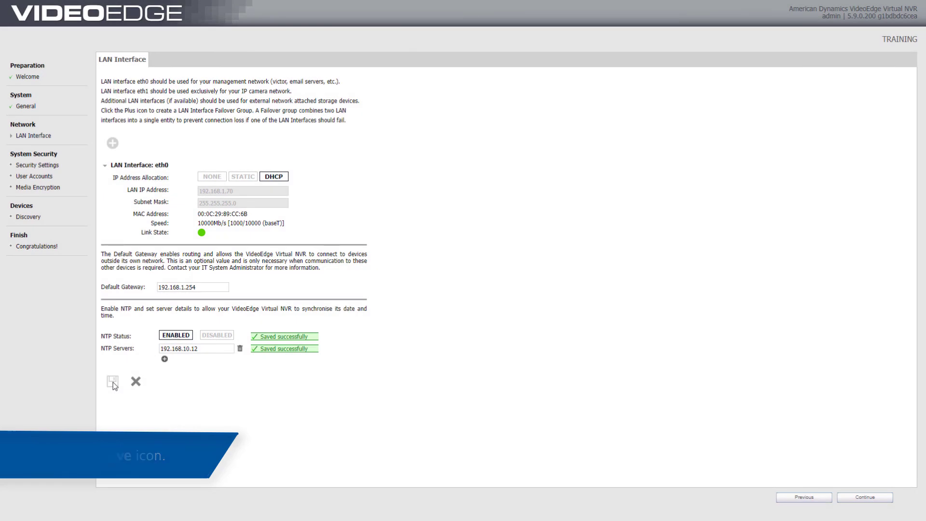
pyautogui.click(844, 499)
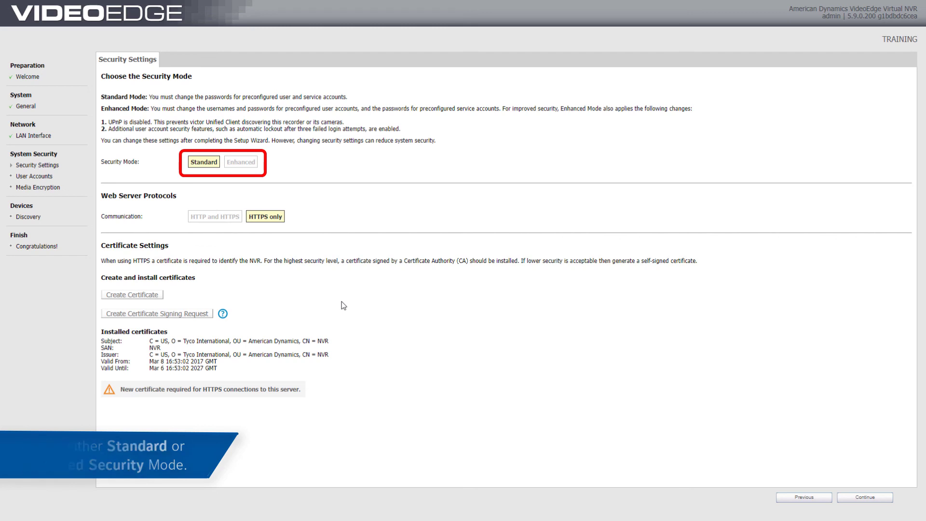
# - Begin creating a new self-signed certificate with UK as the country
pyautogui.click(154, 299)
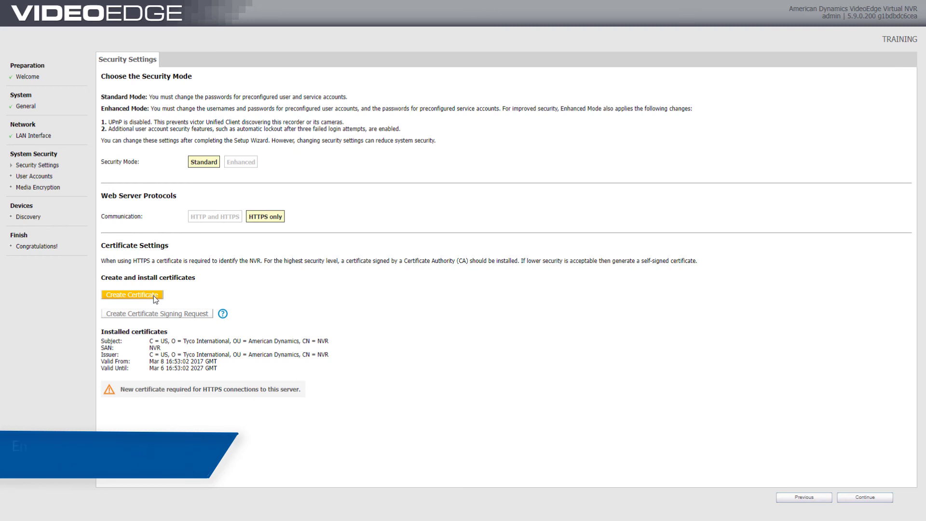
pyautogui.write('UK')
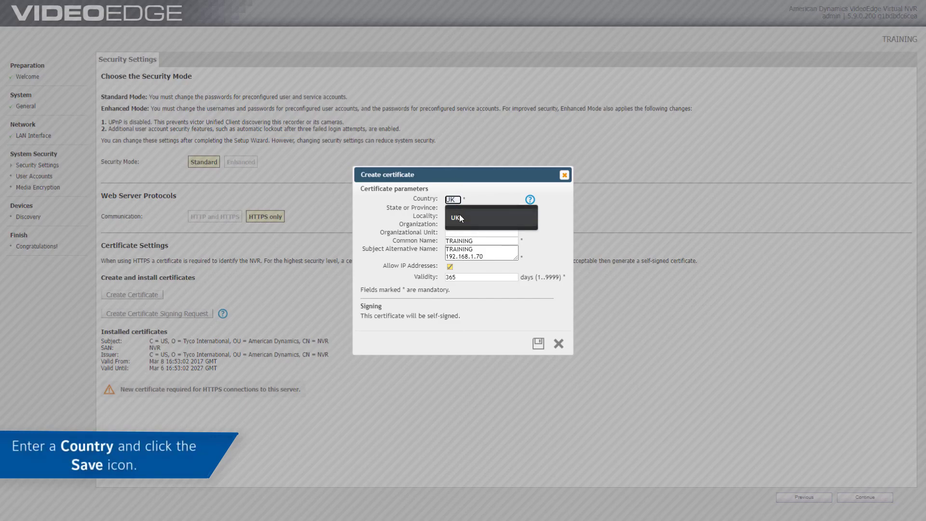
# - Generate and install the UK certificate for TRAINING, then reload so its details appear
pyautogui.click(459, 214)
pyautogui.click(538, 343)
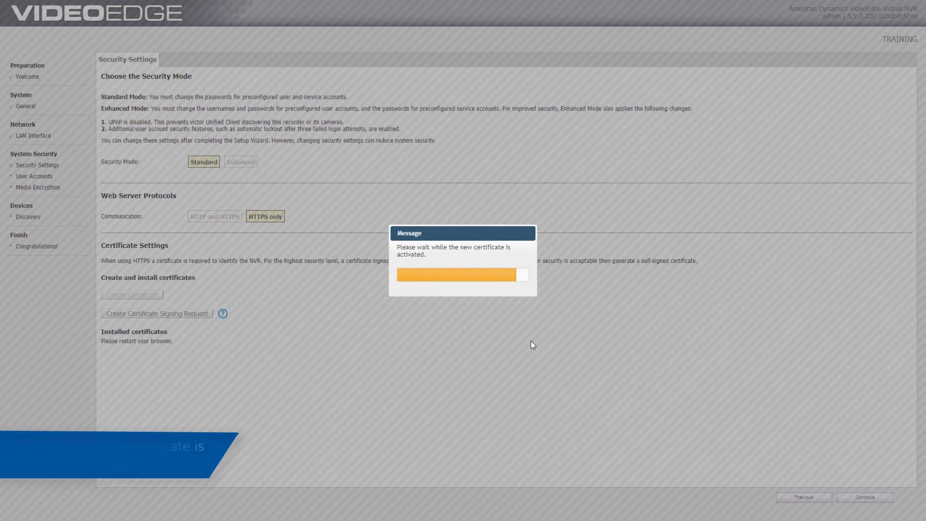
pyautogui.click(520, 288)
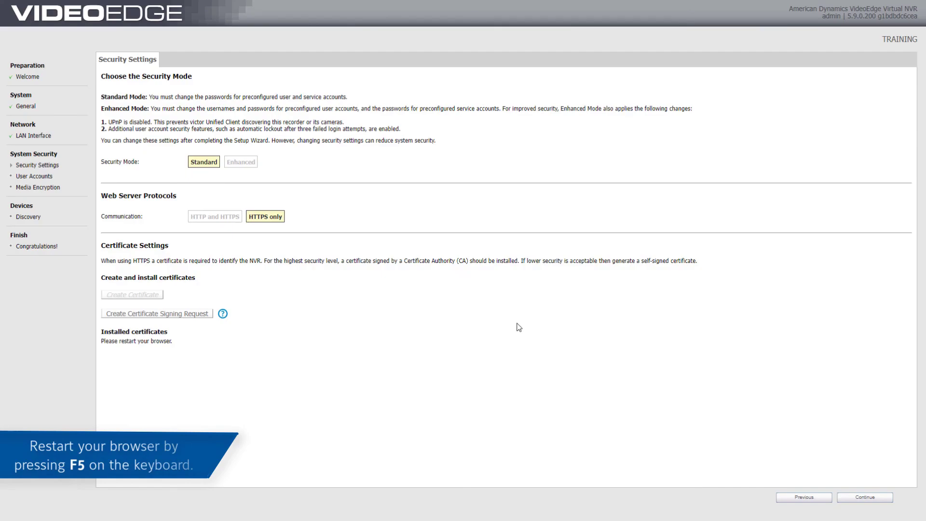
pyautogui.press('F5')
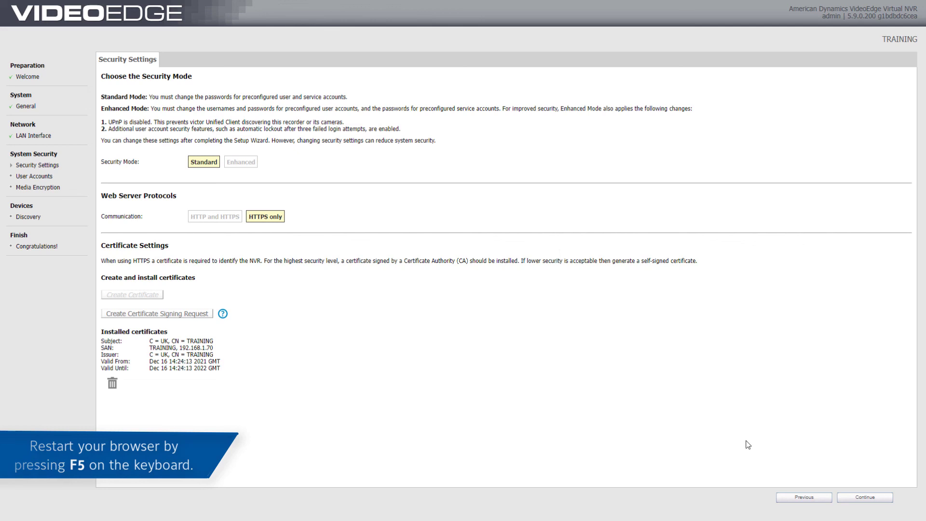
# - Enter current and new passwords for the VideoEdge and root Linux users on the User Accounts page
pyautogui.click(860, 499)
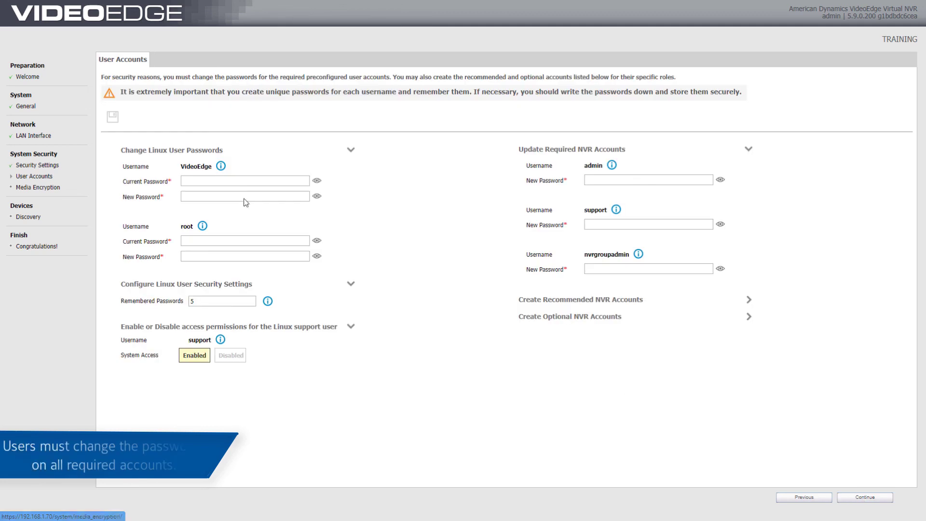
pyautogui.click(229, 182)
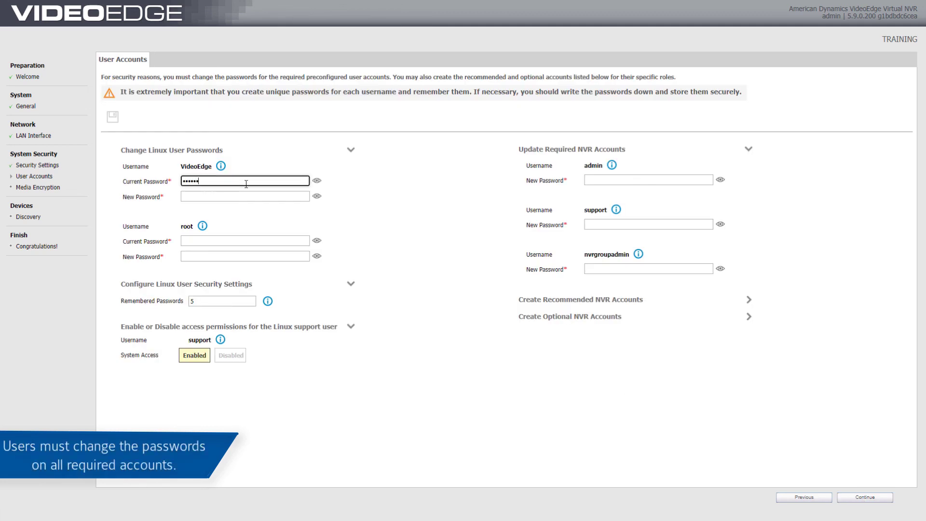
pyautogui.click(243, 194)
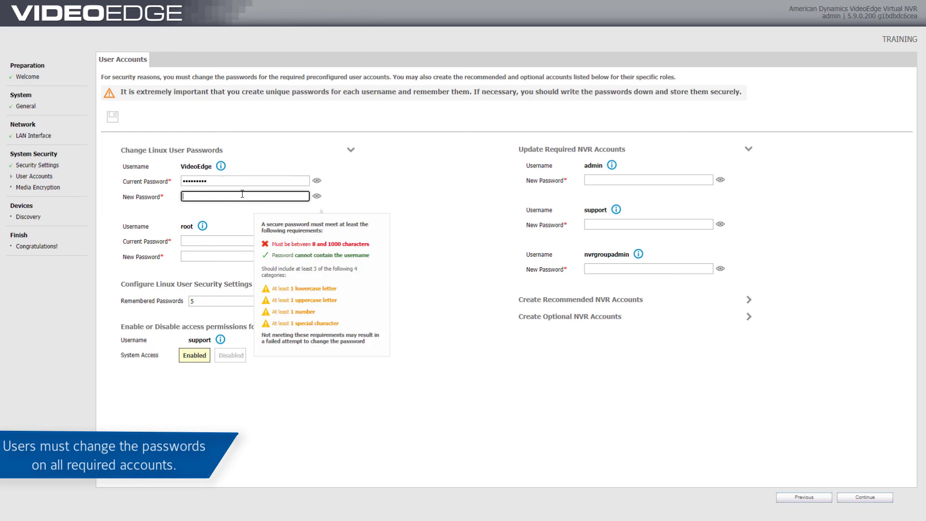
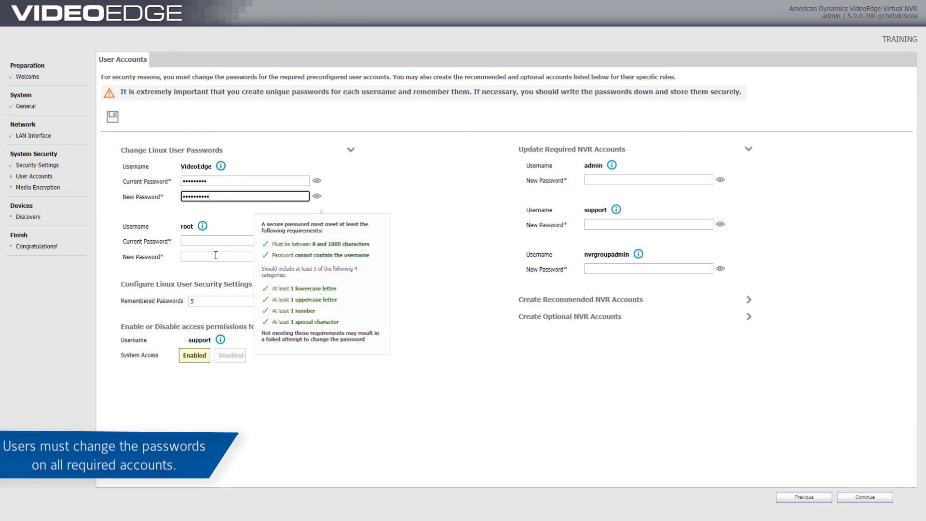
pyautogui.click(219, 240)
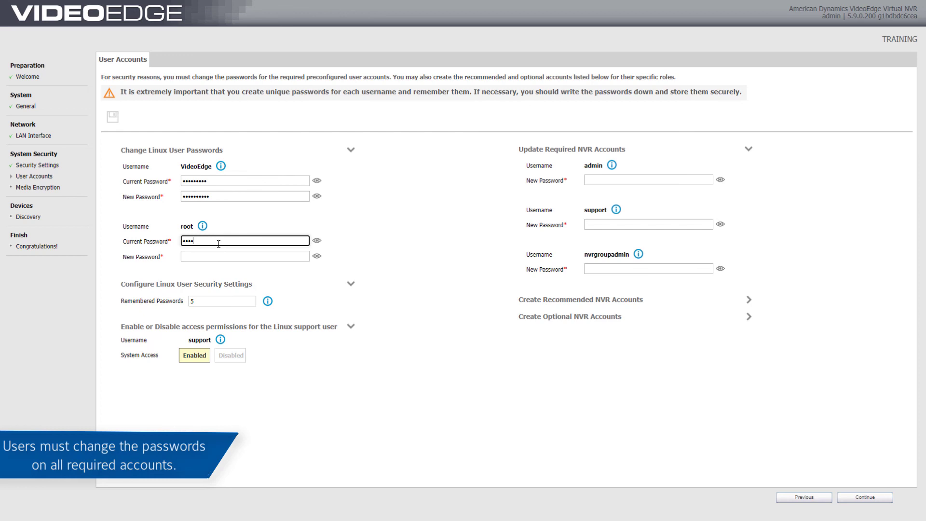
pyautogui.click(215, 255)
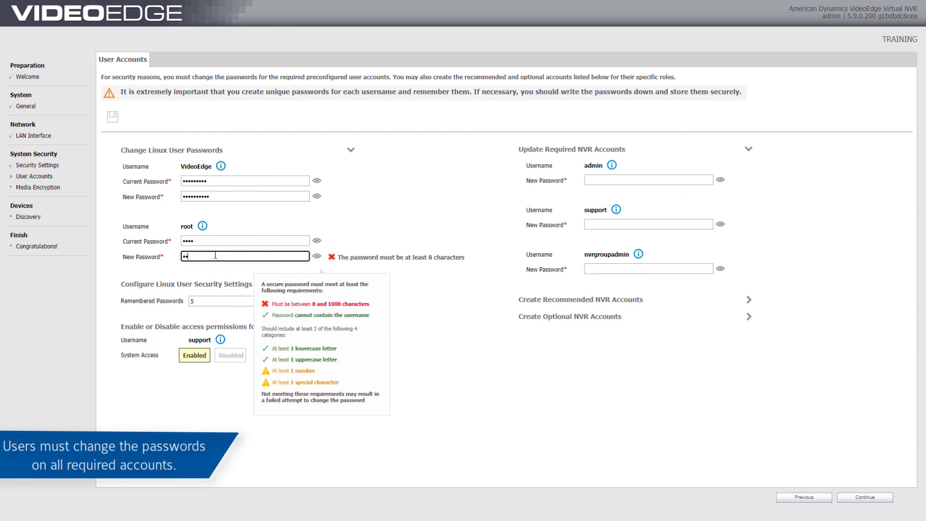
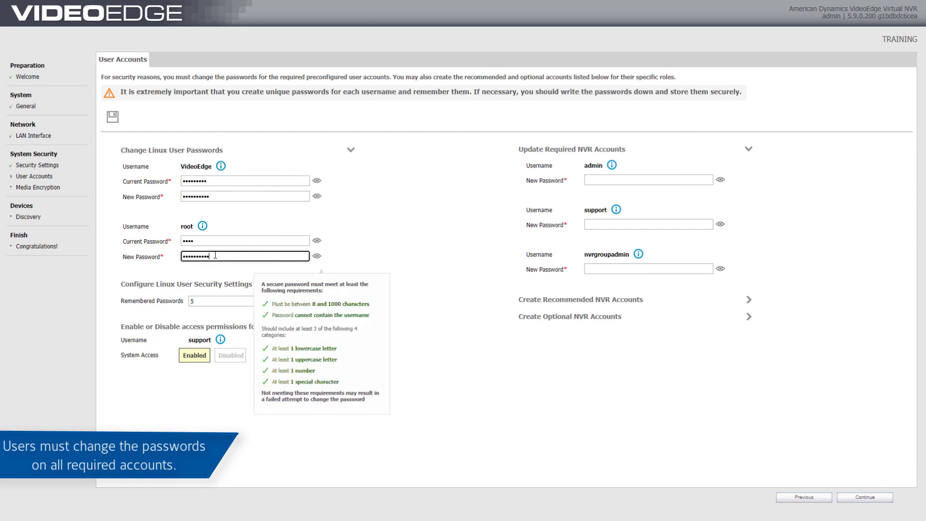
# - Enter new passwords for the admin, support and nvrgroupadmin NVR accounts
pyautogui.click(598, 180)
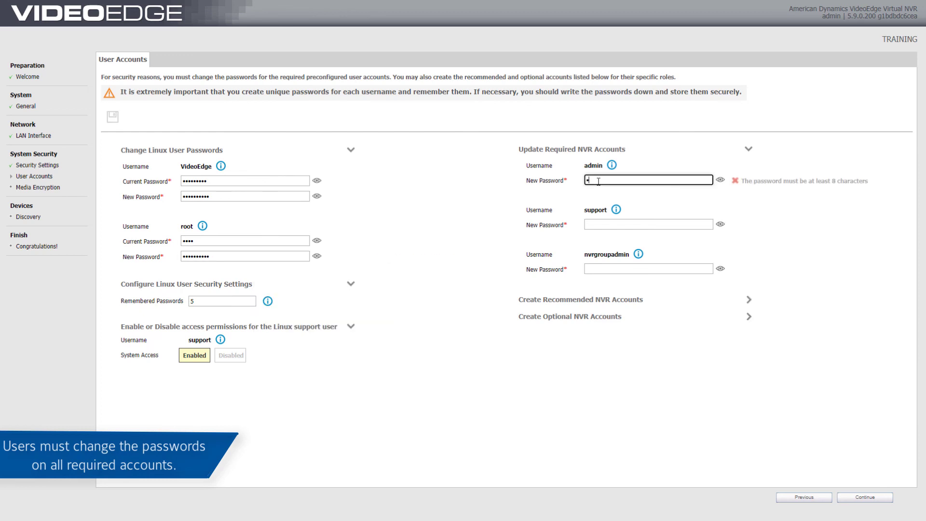
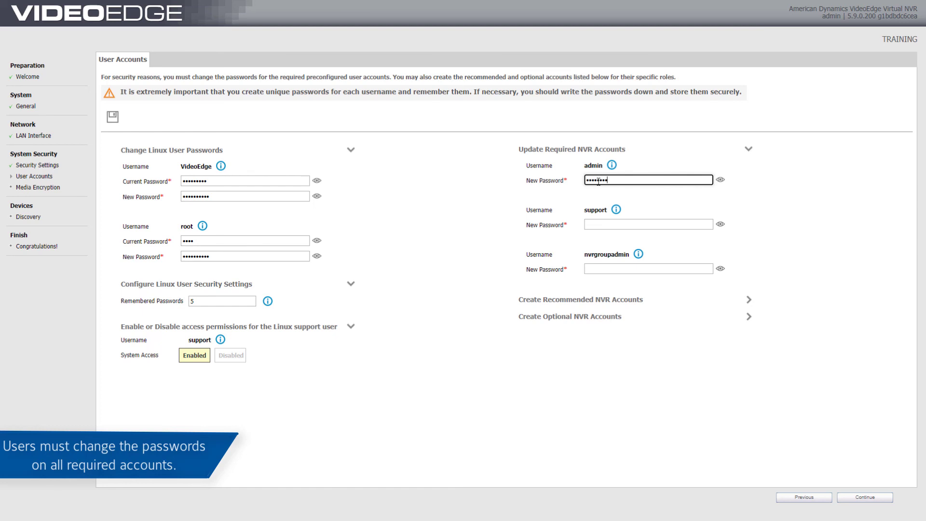
pyautogui.click(600, 225)
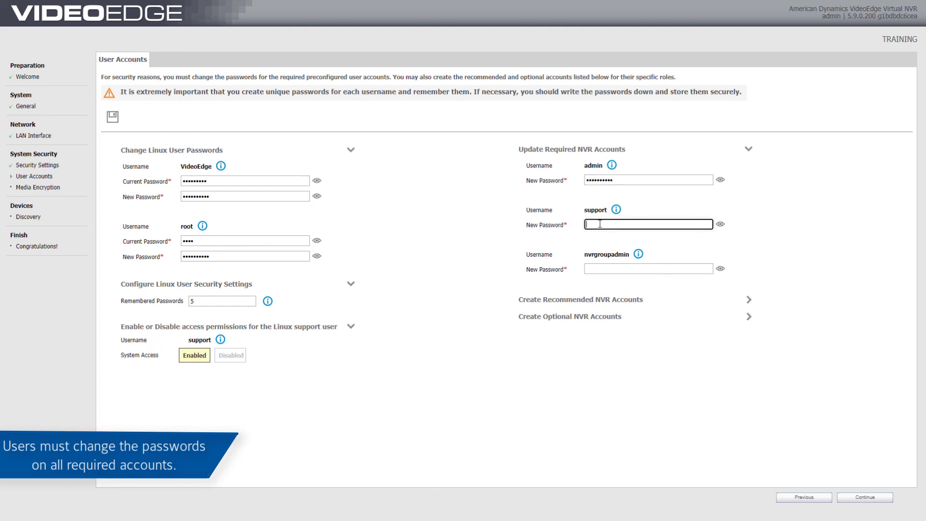
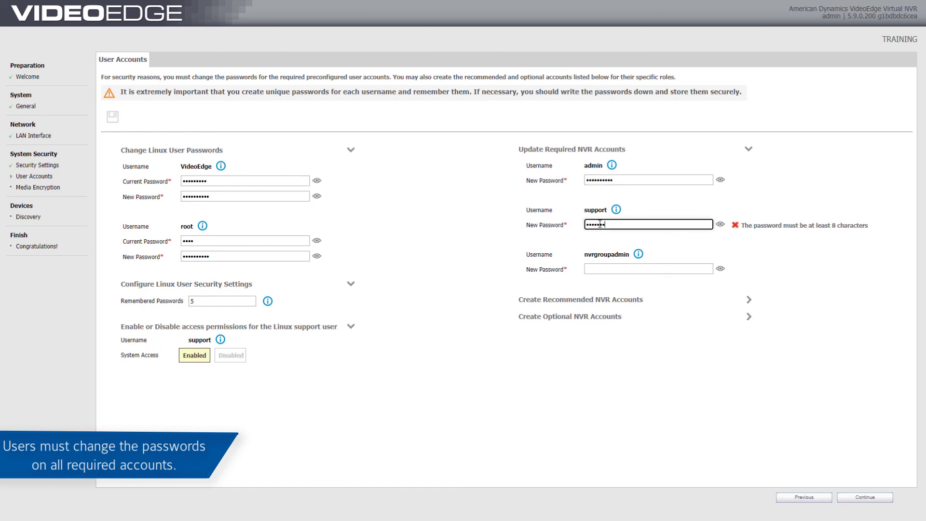
pyautogui.click(604, 269)
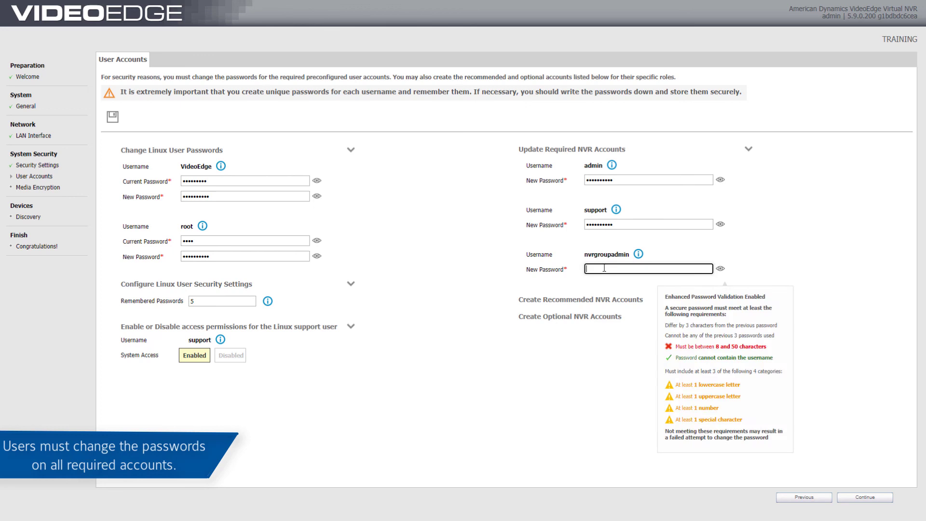
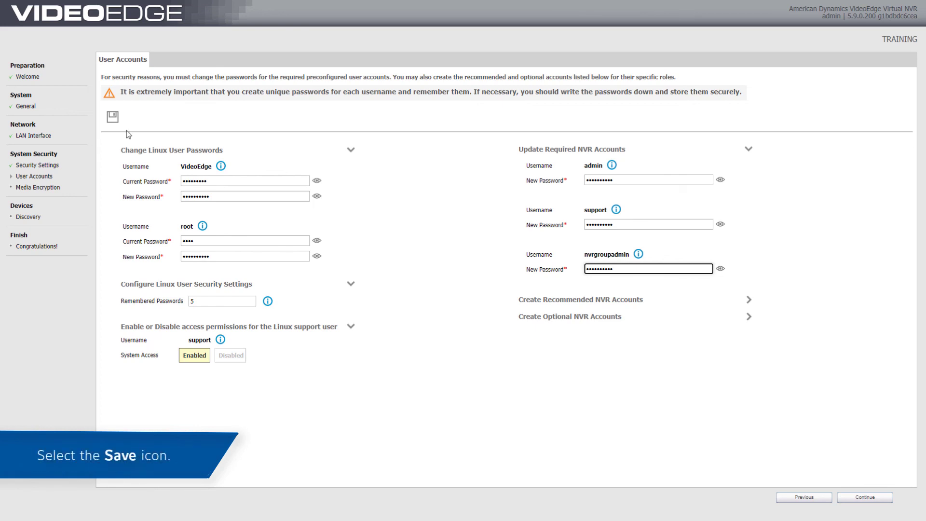
# - Save all five password changes, re-authenticating with the current admin password
pyautogui.click(114, 115)
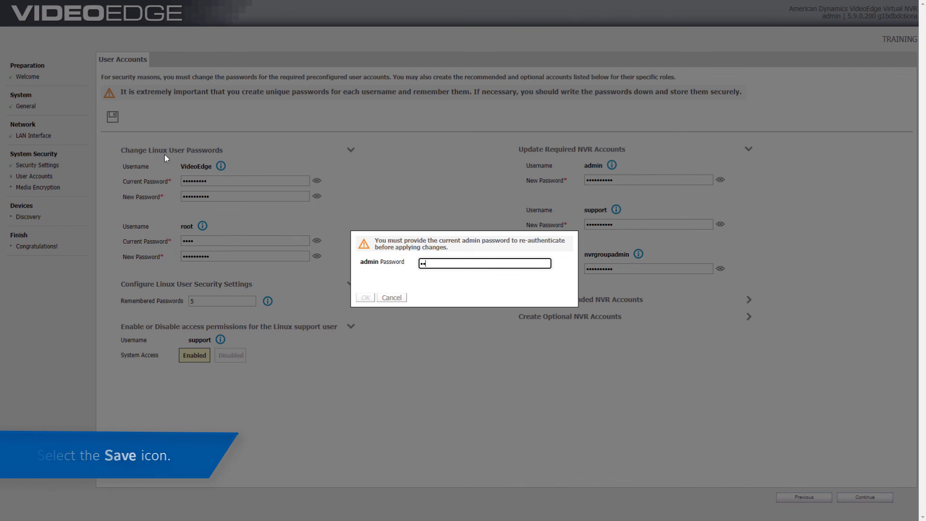
pyautogui.write('*****')
pyautogui.press('Return')
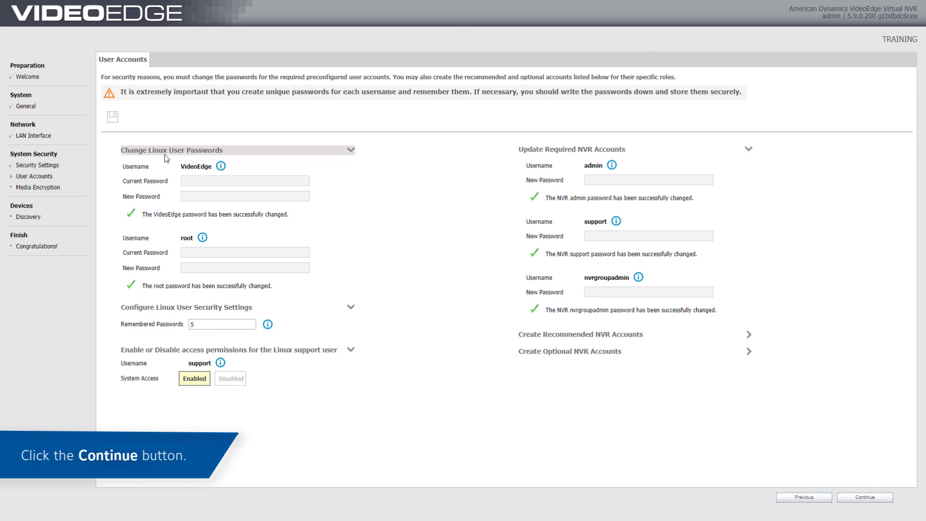
# - Continue past Media Encryption with Encrypt Media left unchecked, reaching Discovered Devices
pyautogui.click(873, 495)
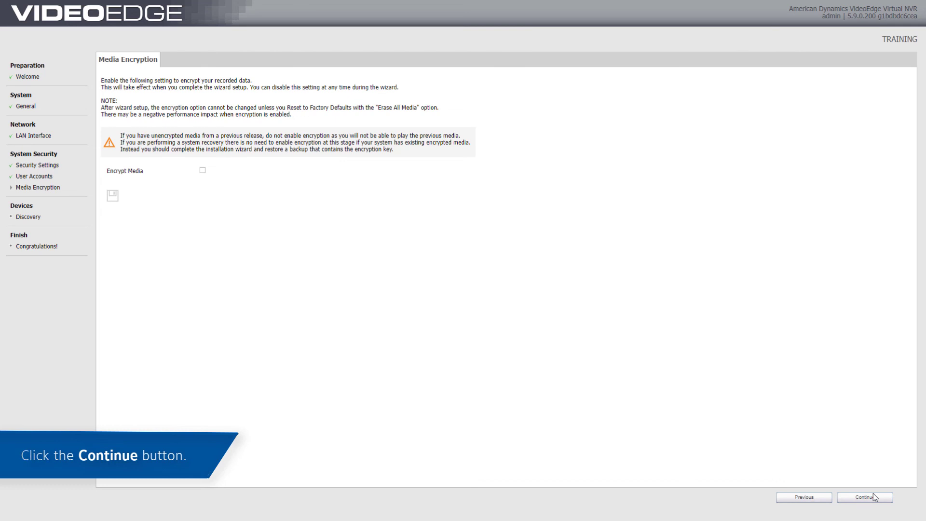
pyautogui.click(872, 500)
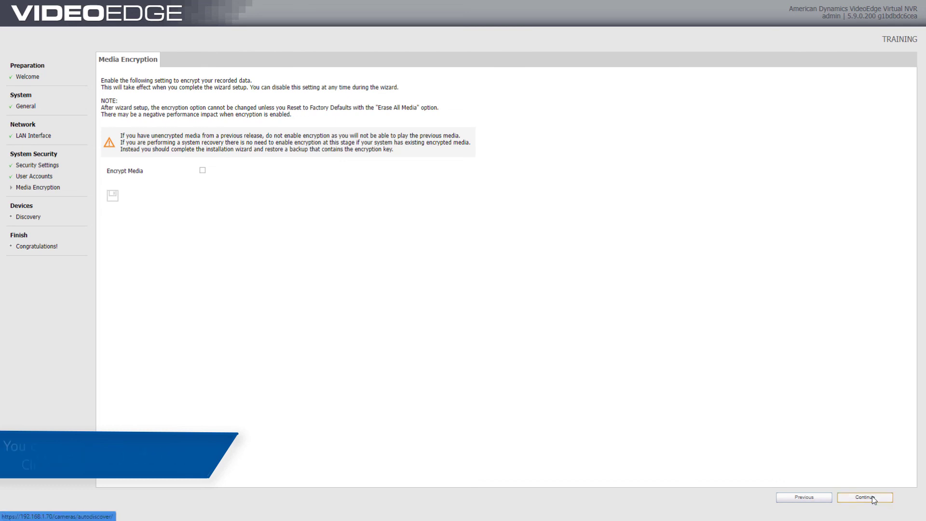
# - Continue past Discovered Devices without adding any, reaching the Congratulations summary
pyautogui.click(324, 167)
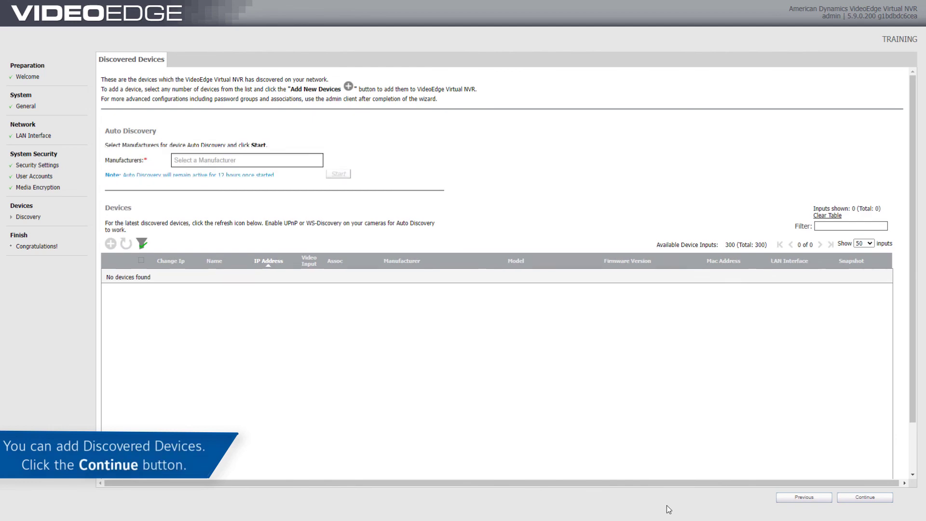
pyautogui.click(880, 496)
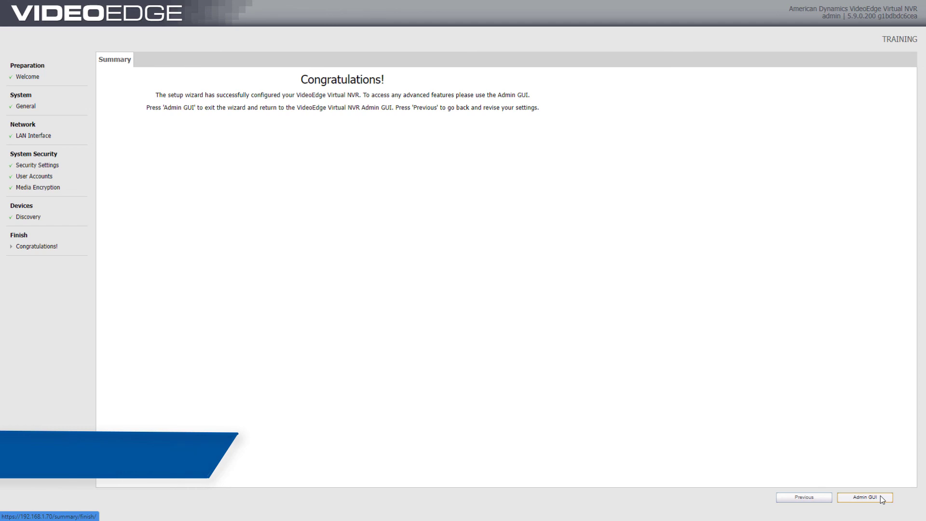
# - Exit the wizard to the Admin GUI device list showing no devices configured
pyautogui.click(881, 498)
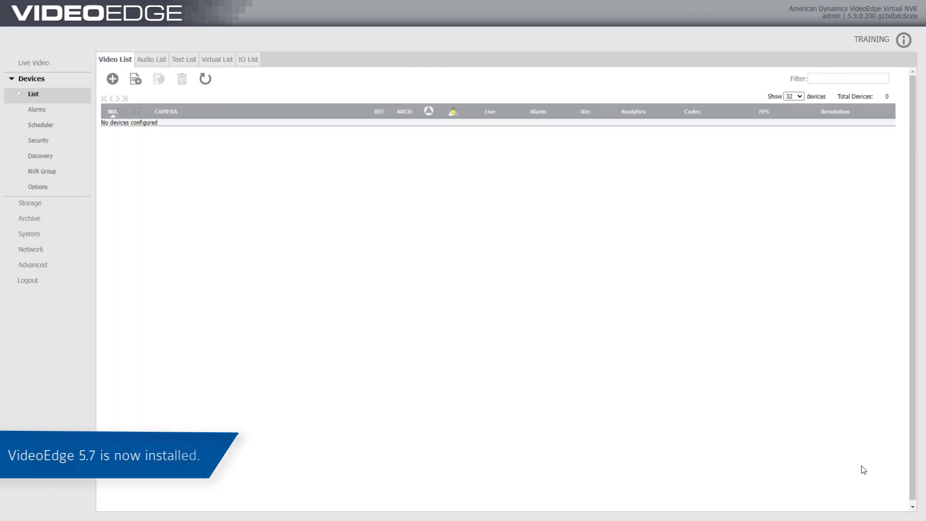